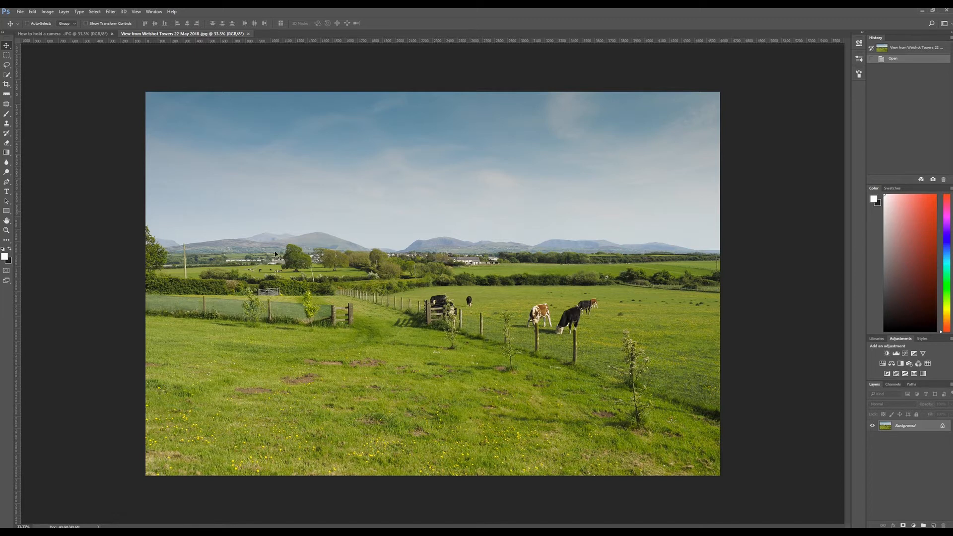
In the "How to hold a camera" photo, select the whole woman and her camera with the Quick Selection tool in add mode
click(88, 35)
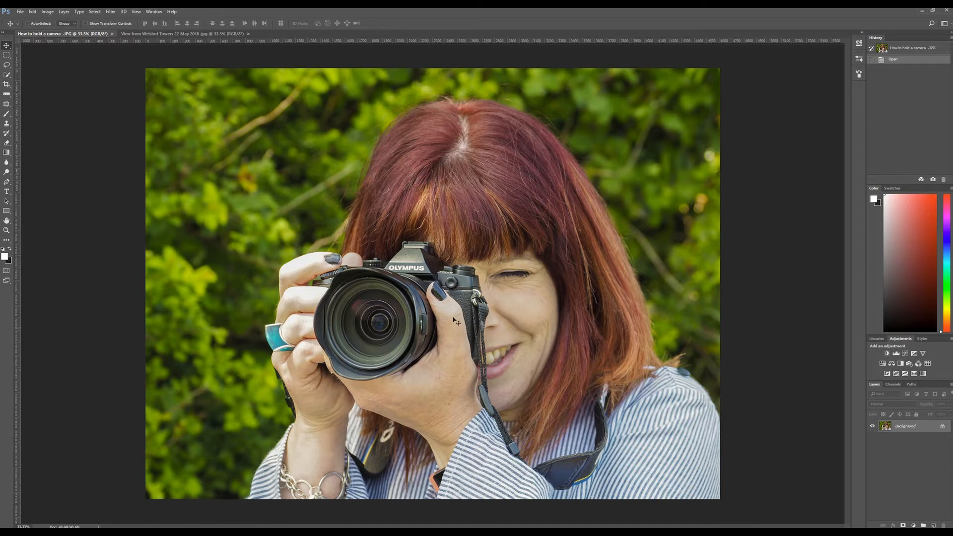
click(7, 74)
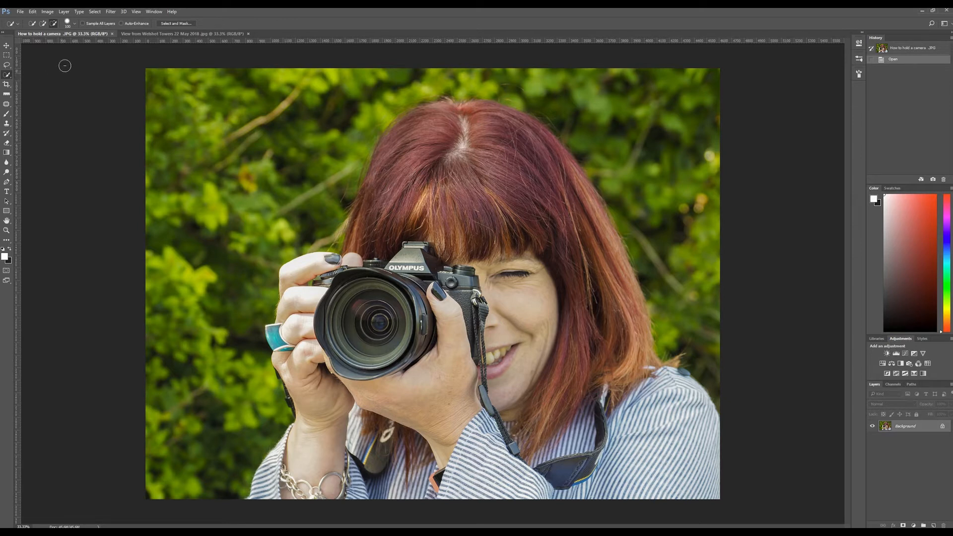
click(43, 24)
mouse_move(712, 421)
mouse_down()
mouse_move(678, 359)
mouse_move(658, 369)
mouse_move(653, 360)
mouse_move(626, 281)
mouse_up()
drag(612, 249, 597, 218)
mouse_move(560, 166)
mouse_down()
mouse_move(500, 109)
mouse_move(442, 106)
mouse_move(396, 125)
mouse_move(374, 158)
mouse_move(345, 259)
mouse_move(306, 272)
mouse_move(281, 310)
mouse_move(272, 335)
mouse_move(299, 417)
mouse_move(265, 492)
mouse_move(274, 499)
mouse_move(338, 481)
mouse_move(409, 413)
mouse_move(461, 395)
mouse_move(449, 350)
mouse_up()
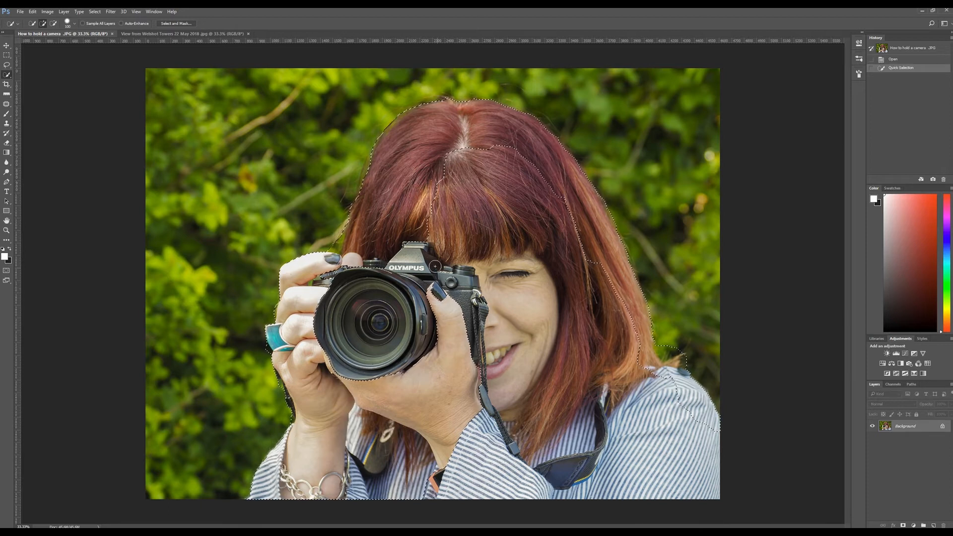
mouse_move(396, 267)
mouse_down()
mouse_move(423, 282)
mouse_move(343, 347)
mouse_move(497, 346)
mouse_up()
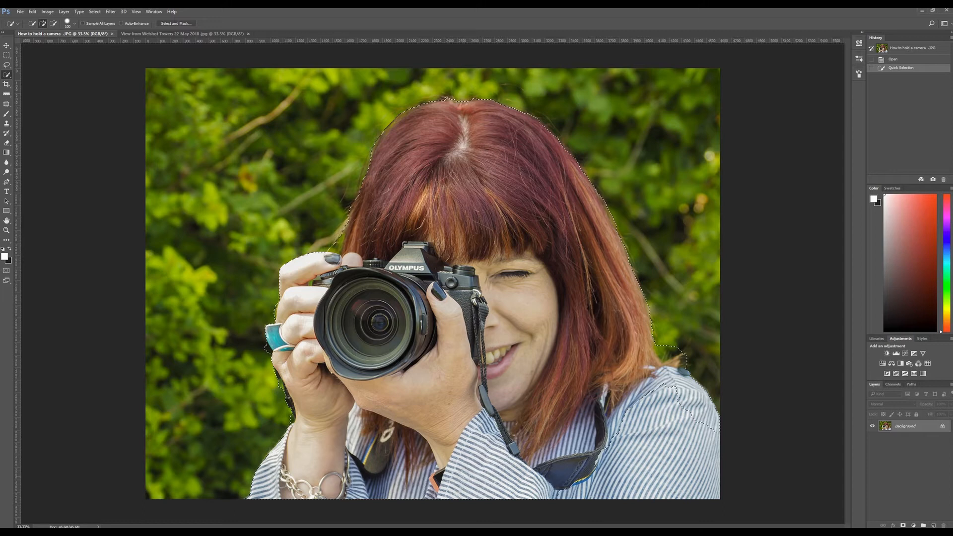
mouse_move(579, 472)
mouse_down()
mouse_move(596, 462)
mouse_move(559, 487)
mouse_move(631, 454)
mouse_move(702, 488)
mouse_up()
click(536, 239)
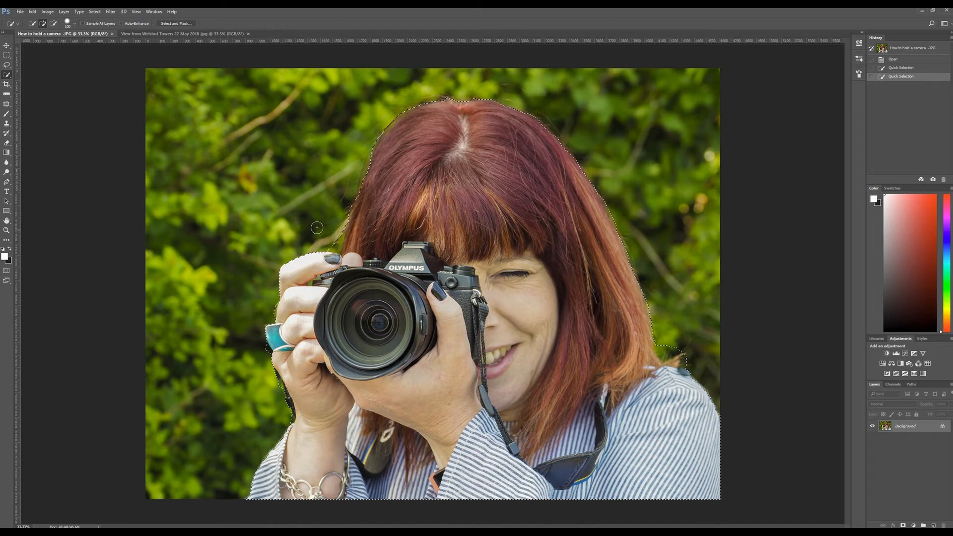
Subtract the stray foliage beside the woman's raised wrist and between her hand and hair from the selection
click(54, 24)
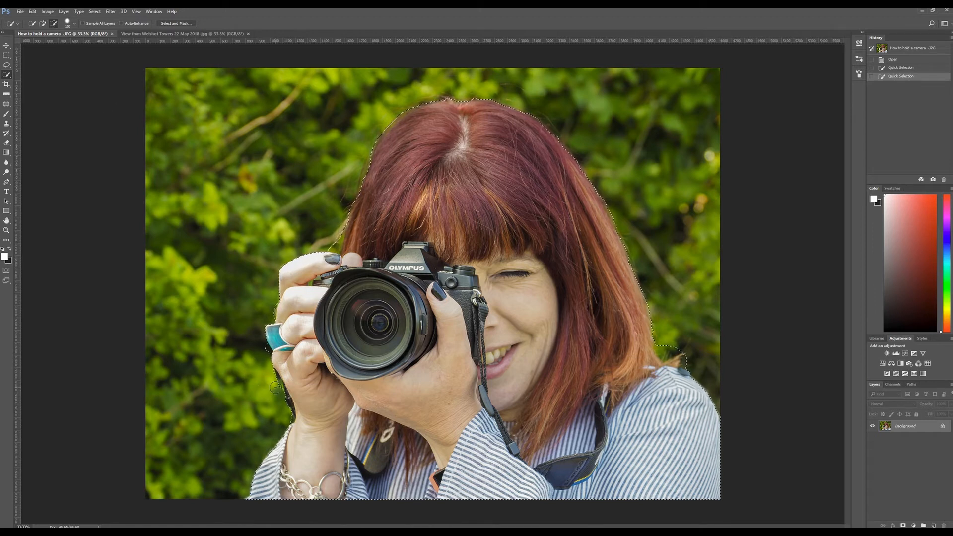
drag(275, 386, 239, 364)
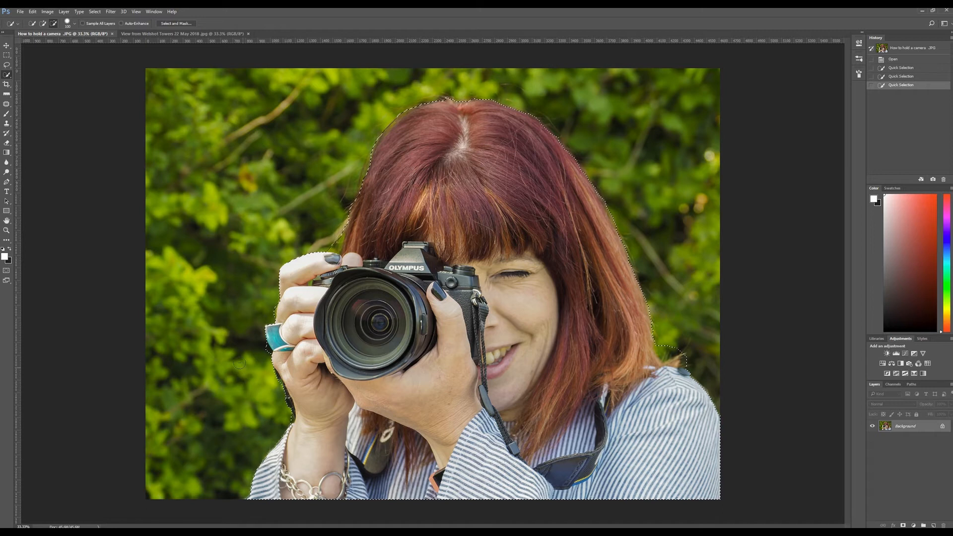
drag(332, 240, 331, 233)
click(333, 229)
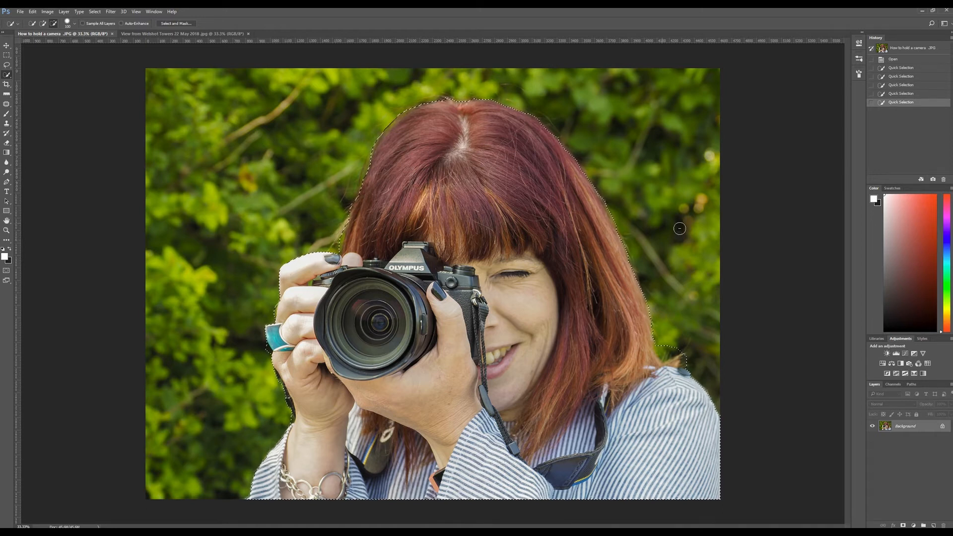
Subtract the background leaves above the woman's striped shoulder, next to her hair tips, from the selection
click(669, 344)
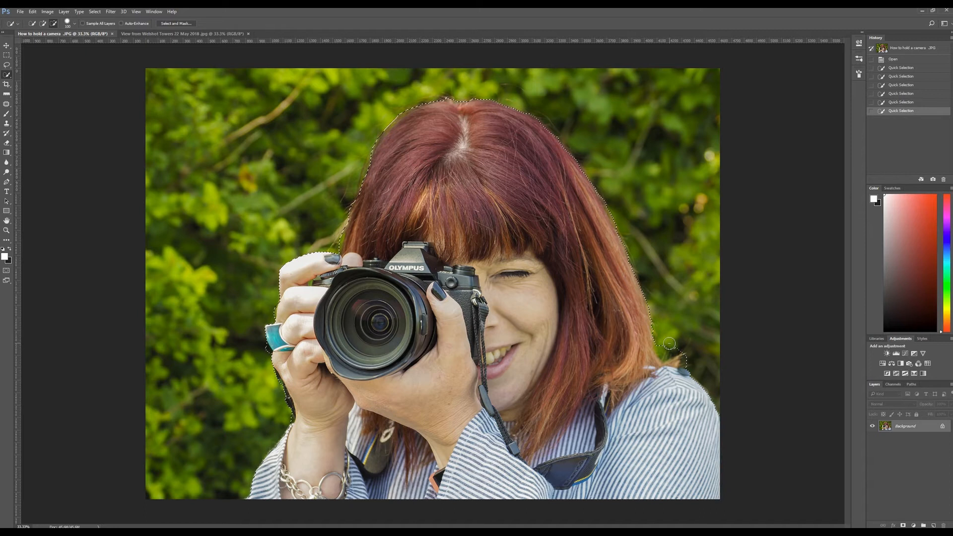
click(669, 346)
click(672, 346)
click(675, 344)
click(678, 343)
click(681, 345)
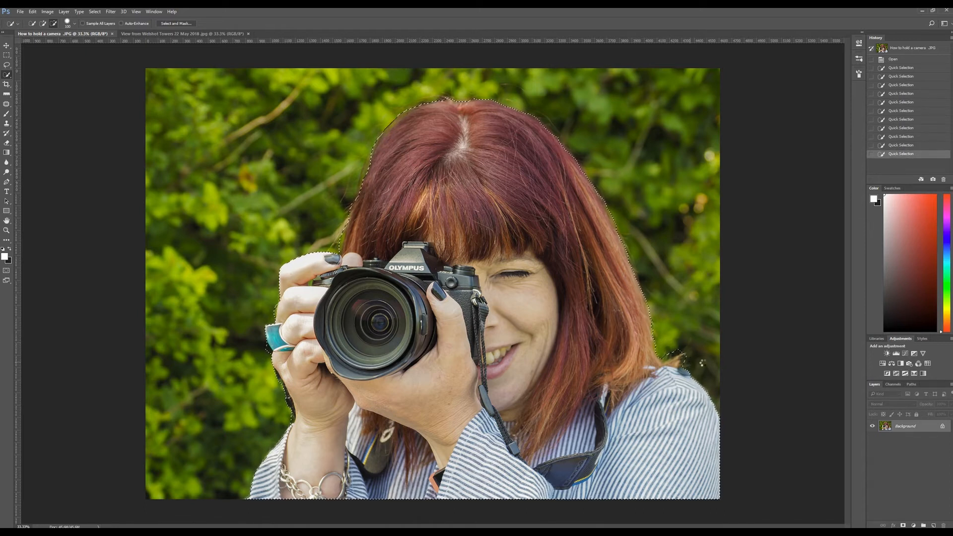
click(702, 363)
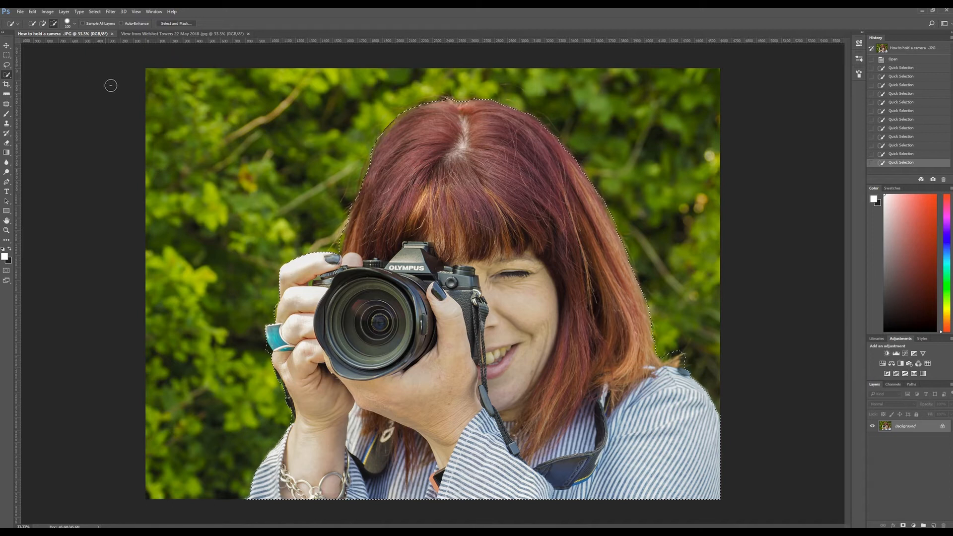
Refine the selection in Select and Mask using the Overlay view, with Smart Radius enabled and an edge radius of 3 px
click(177, 23)
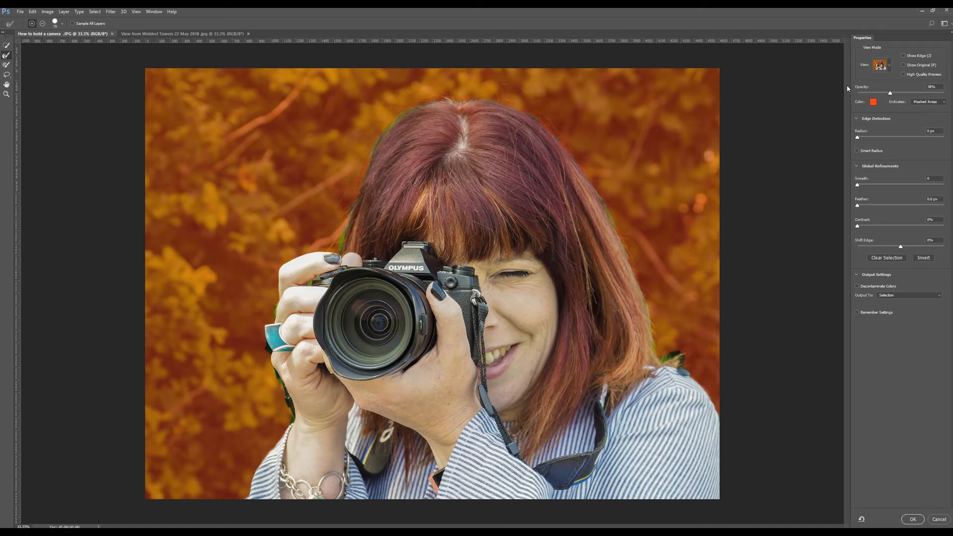
click(879, 65)
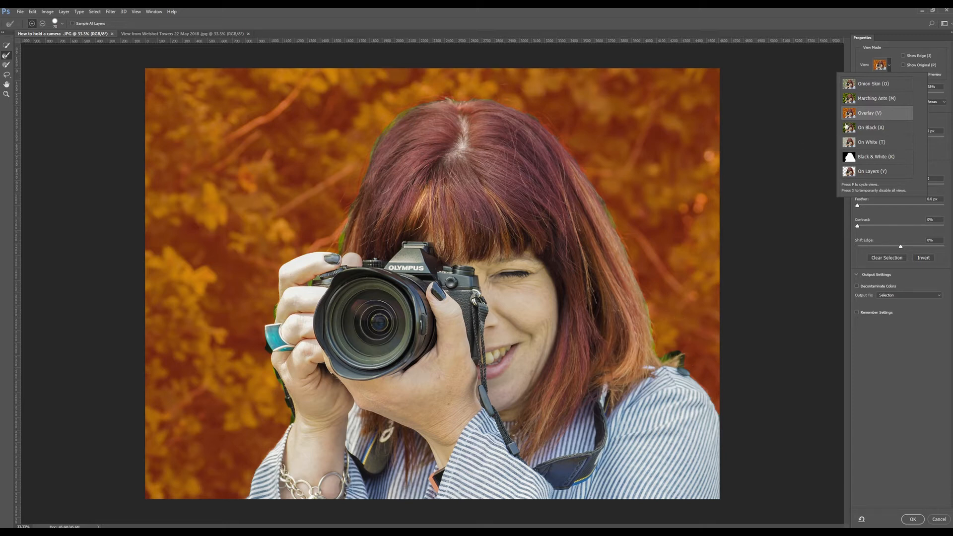
click(805, 133)
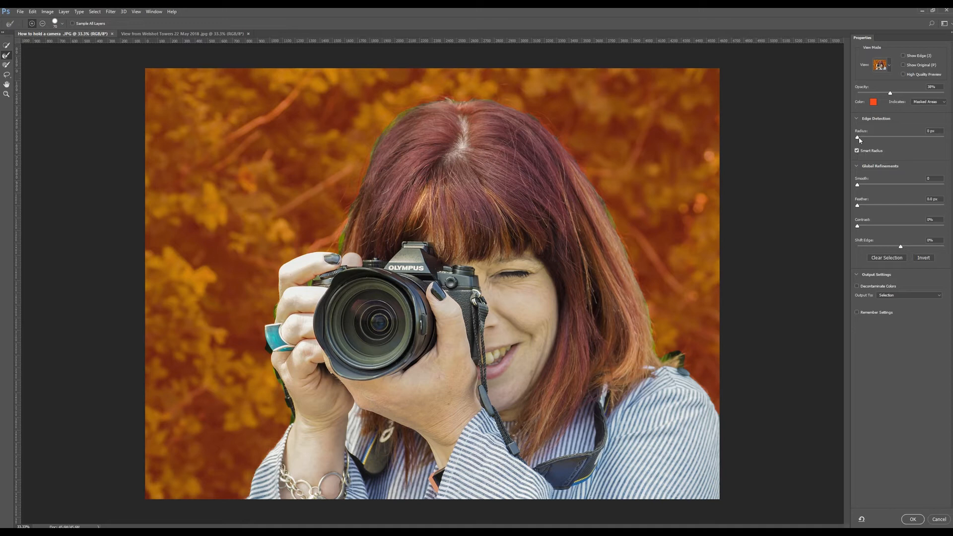
drag(858, 137, 864, 138)
Brush along the shoulder and the outer edge of the hair with the Refine Edge Brush to clean up the fine strands
drag(660, 358, 668, 356)
drag(617, 232, 596, 191)
click(543, 121)
click(455, 85)
click(401, 115)
Enable Decontaminate Colors and output the refined selection to a new layer with a layer mask
click(857, 287)
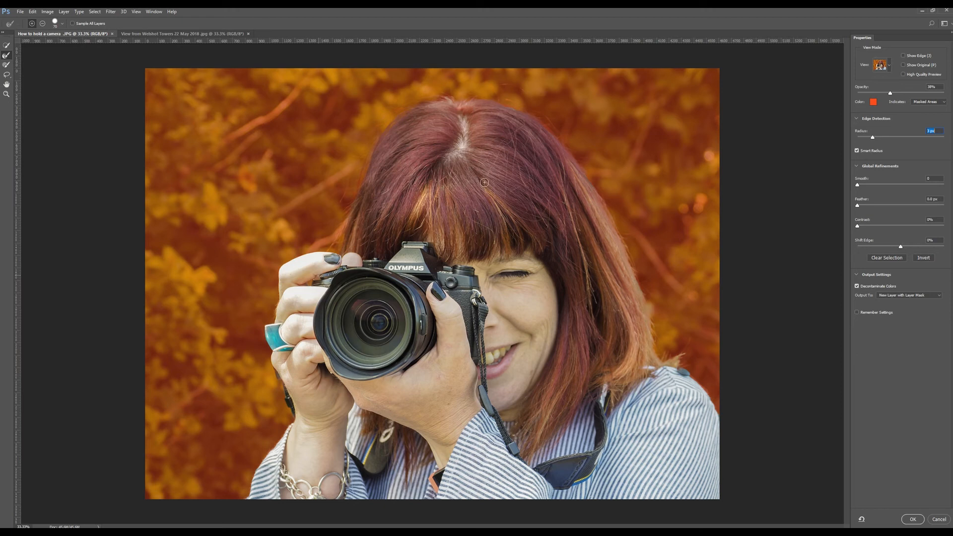
click(913, 519)
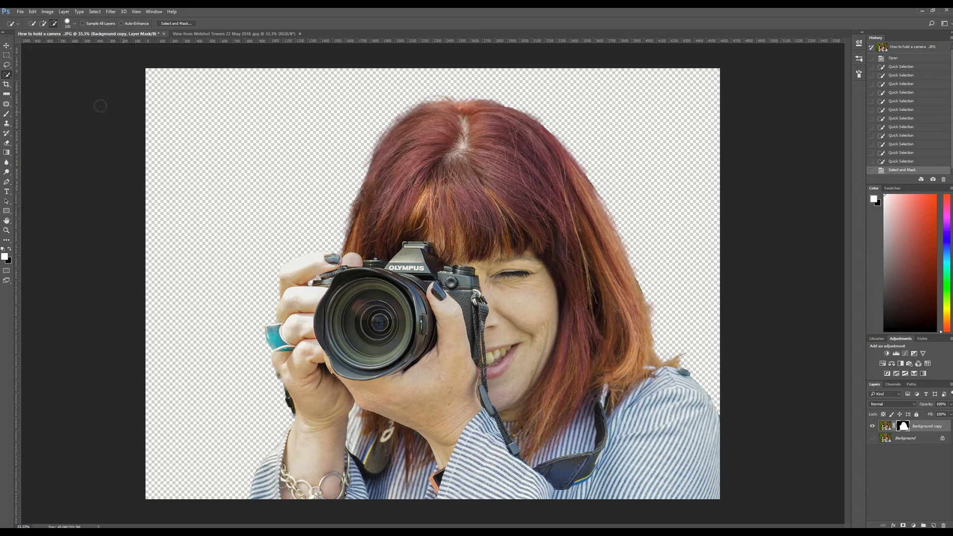
Move the masked cut-out of the woman into the landscape photo document with the Move tool
click(7, 46)
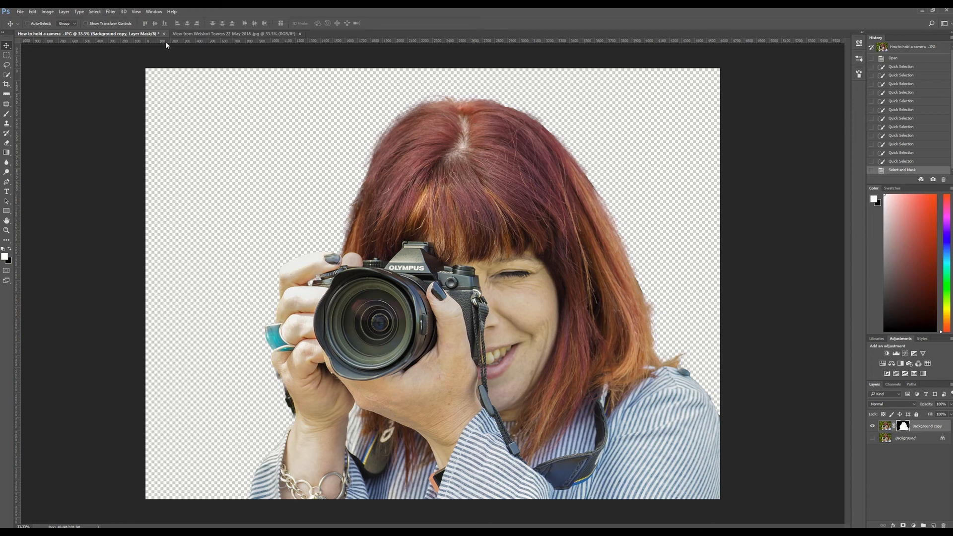
mouse_move(459, 186)
mouse_down()
mouse_move(331, 139)
mouse_move(253, 90)
mouse_move(224, 46)
mouse_move(237, 25)
mouse_move(216, 34)
mouse_move(262, 70)
mouse_move(425, 145)
mouse_move(446, 177)
mouse_up()
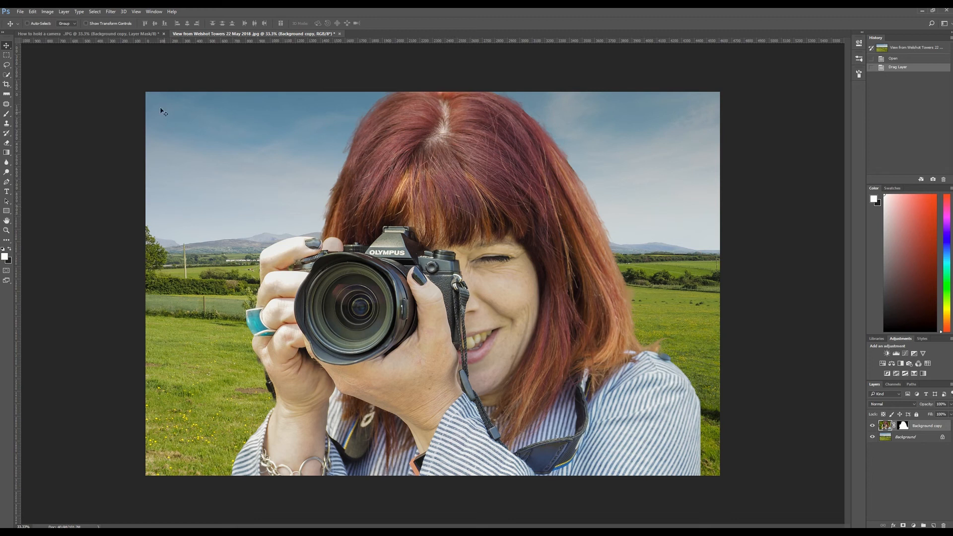
Scale the woman's layer proportionally to about 54% with Free Transform and position it in the lower-right corner of the landscape
click(32, 11)
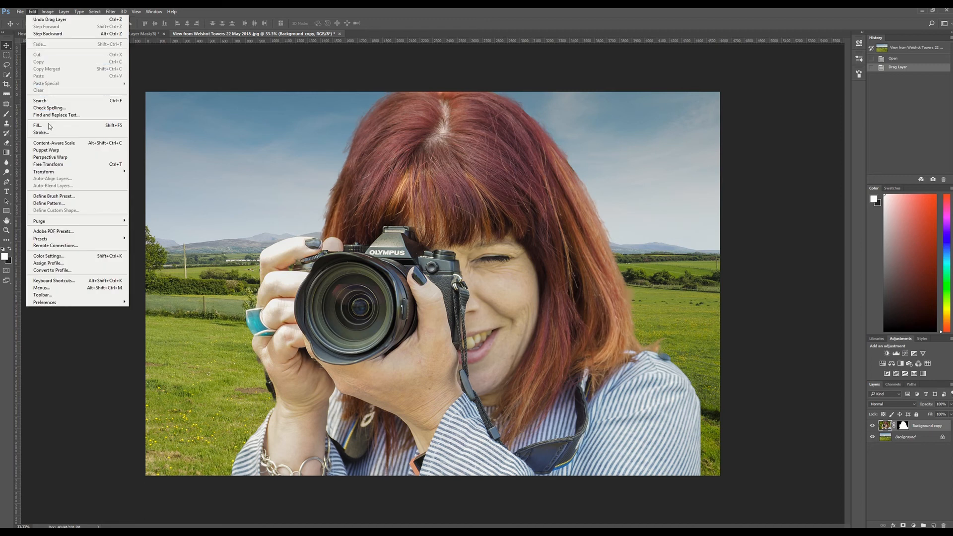
click(50, 166)
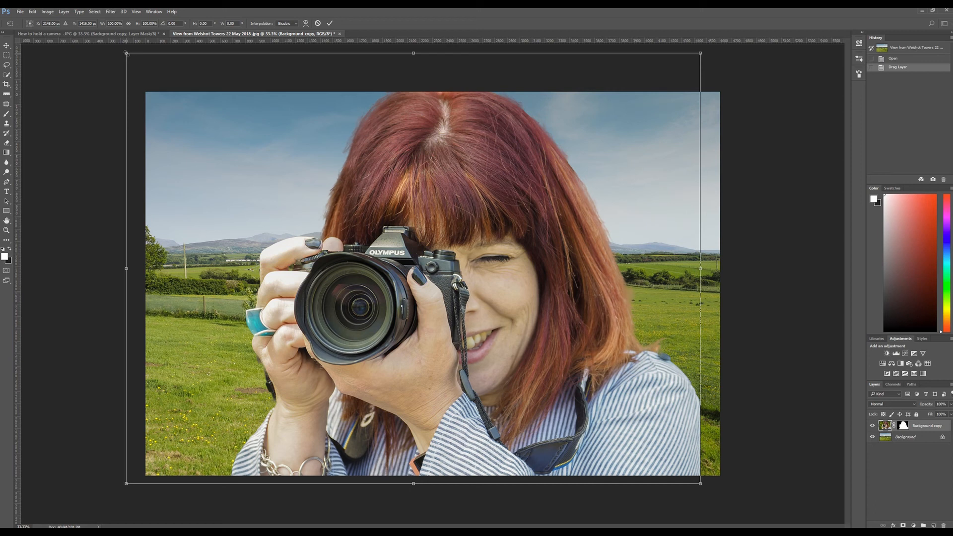
drag(129, 56, 377, 238)
mouse_move(528, 327)
mouse_down()
mouse_move(550, 327)
mouse_move(544, 321)
mouse_up()
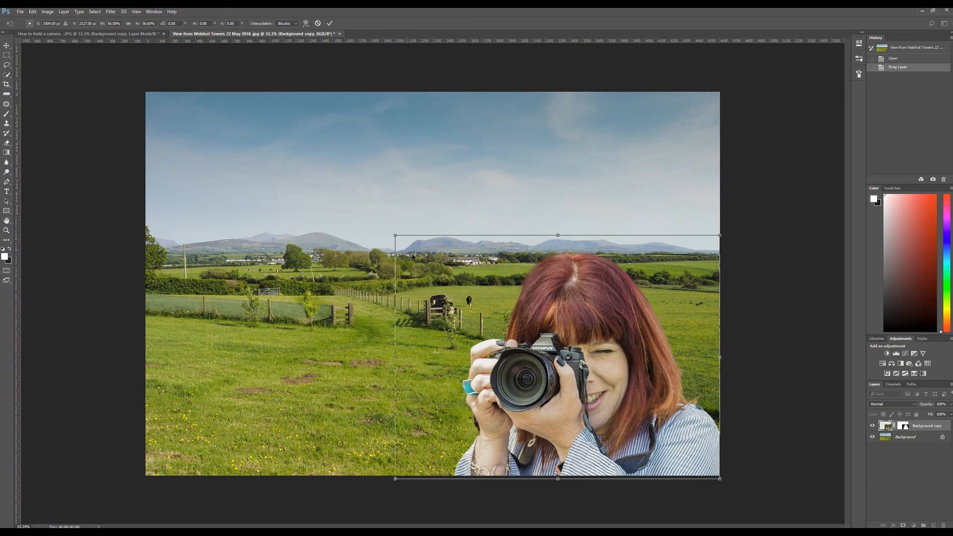
drag(395, 234, 429, 222)
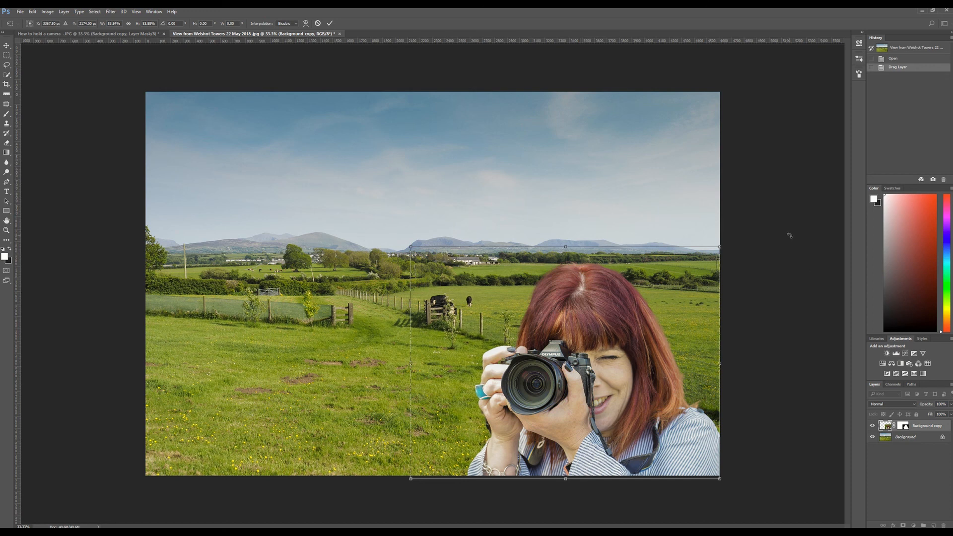
key(Return)
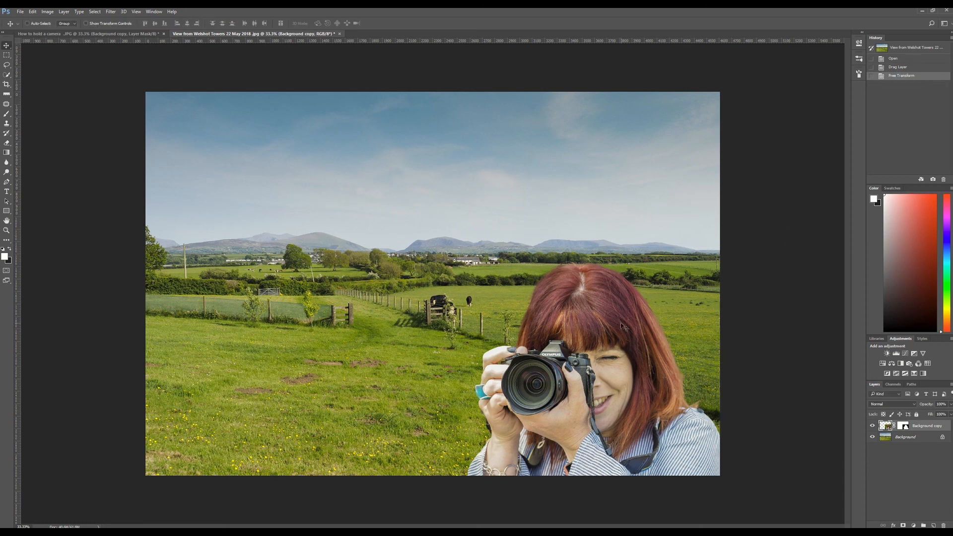
mouse_move(609, 342)
mouse_down()
mouse_move(596, 325)
mouse_move(409, 325)
mouse_move(309, 306)
mouse_move(461, 338)
mouse_move(598, 315)
mouse_move(603, 337)
mouse_up()
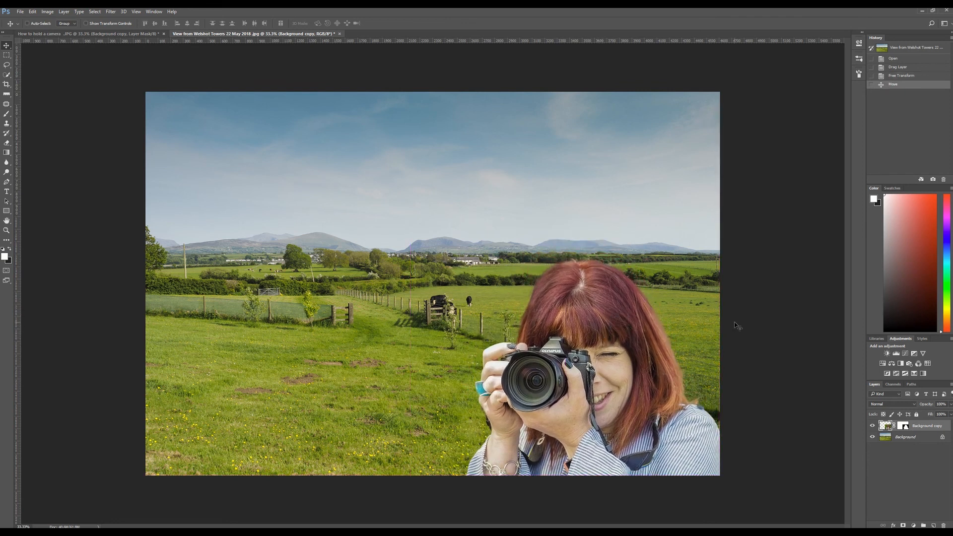